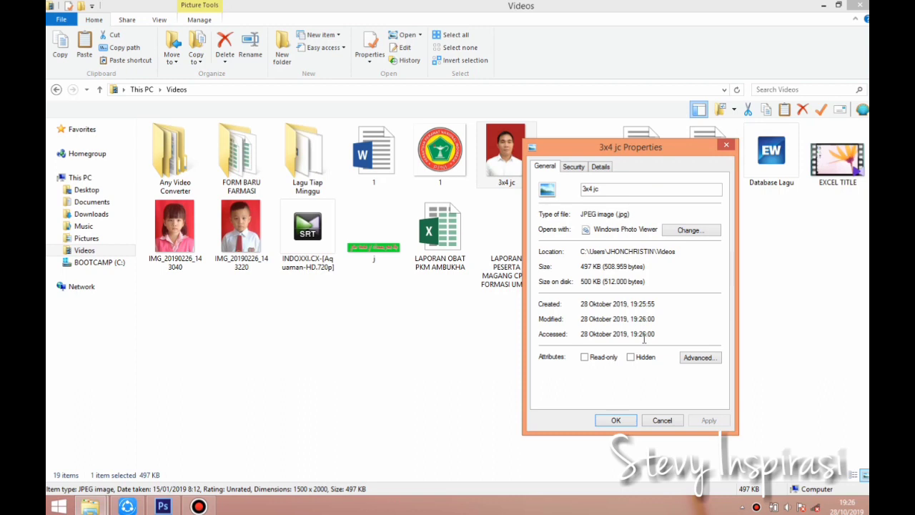
Close the file properties, switch to Photoshop, and open the 3x4 jc photo from the Videos folder in a floating window
{"action": "left_click", "coordinate": [613, 421]}
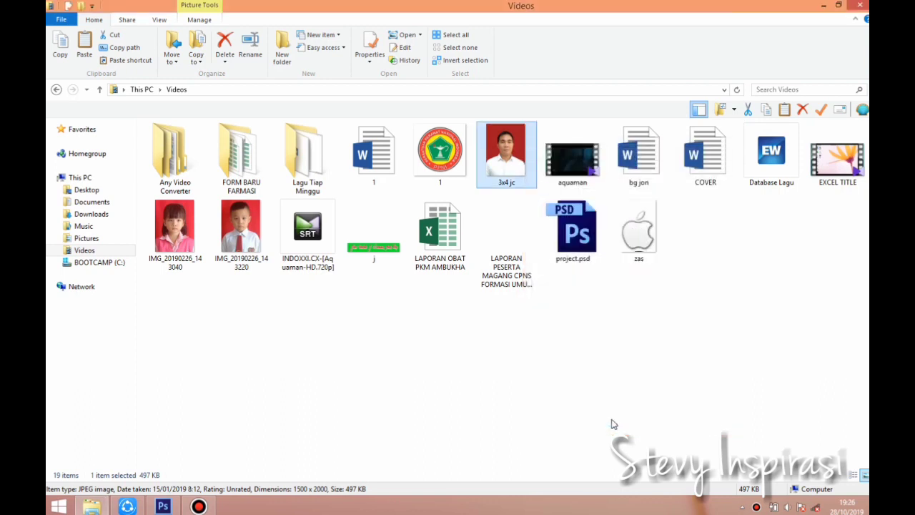
{"action": "left_click", "coordinate": [170, 506]}
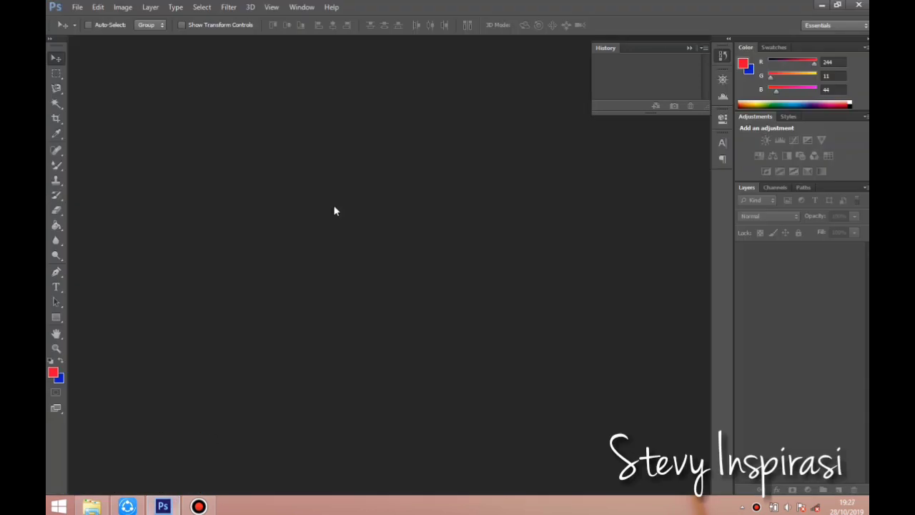
{"action": "left_click", "coordinate": [78, 7]}
{"action": "left_click", "coordinate": [93, 32]}
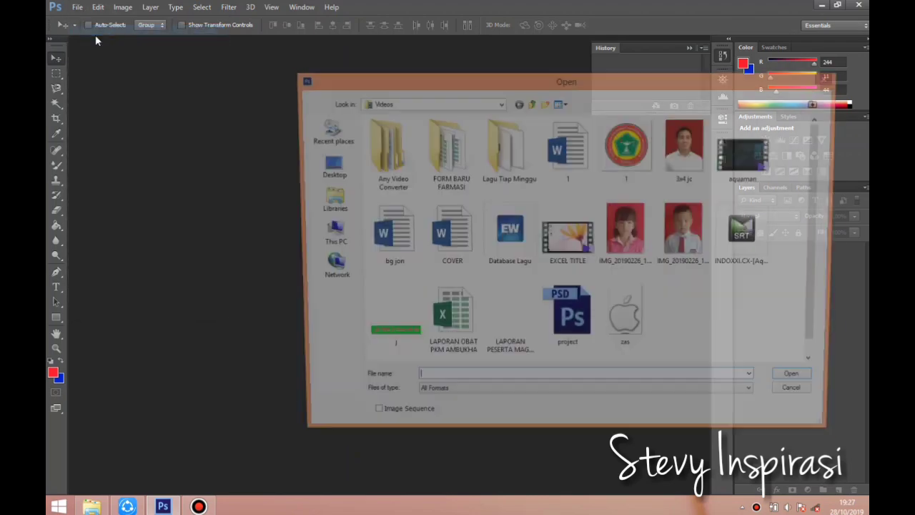
{"action": "double_click", "coordinate": [687, 146]}
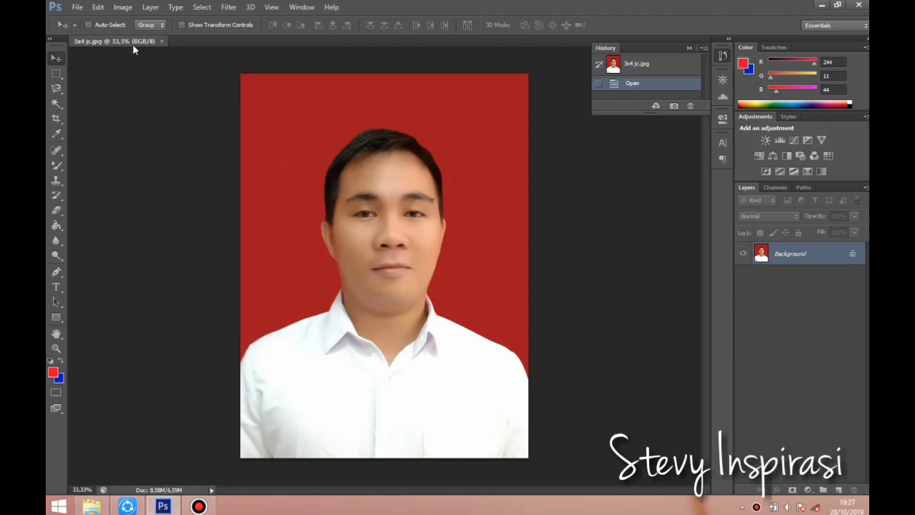
{"action": "left_click_drag", "start_coordinate": [131, 42], "coordinate": [194, 81]}
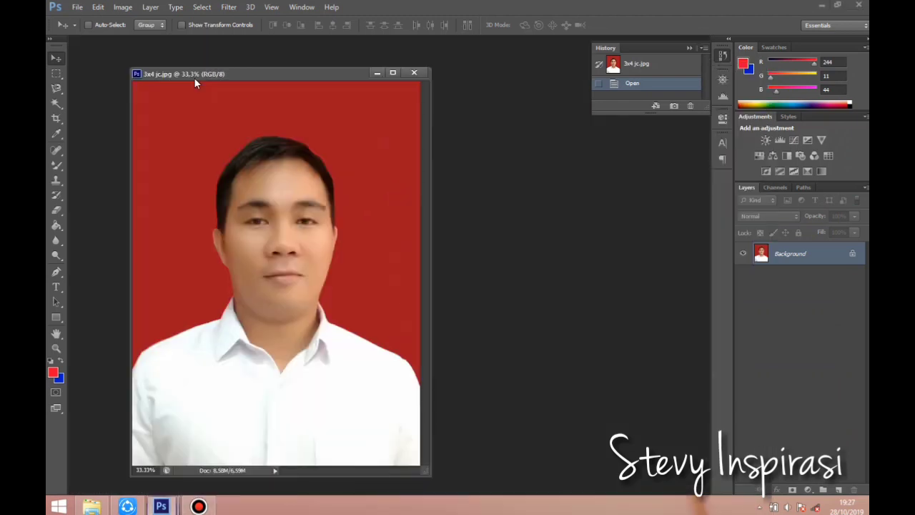
Set the photo's resolution to 300 pixels/centimeter in Image Size
{"action": "right_click", "coordinate": [269, 78]}
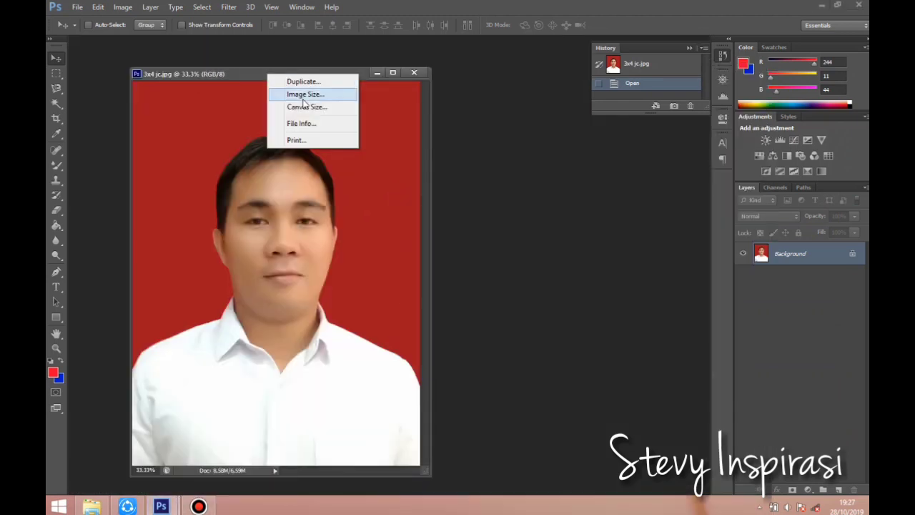
{"action": "left_click", "coordinate": [389, 100]}
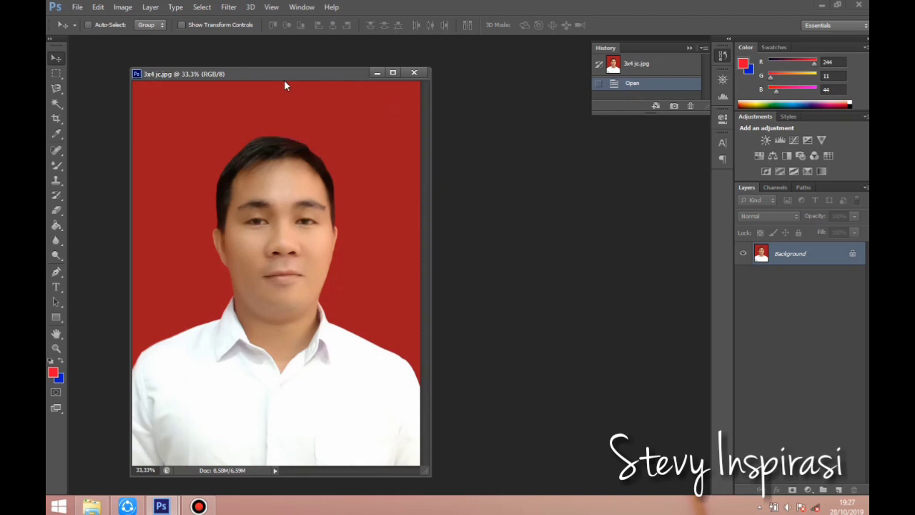
{"action": "right_click", "coordinate": [278, 75]}
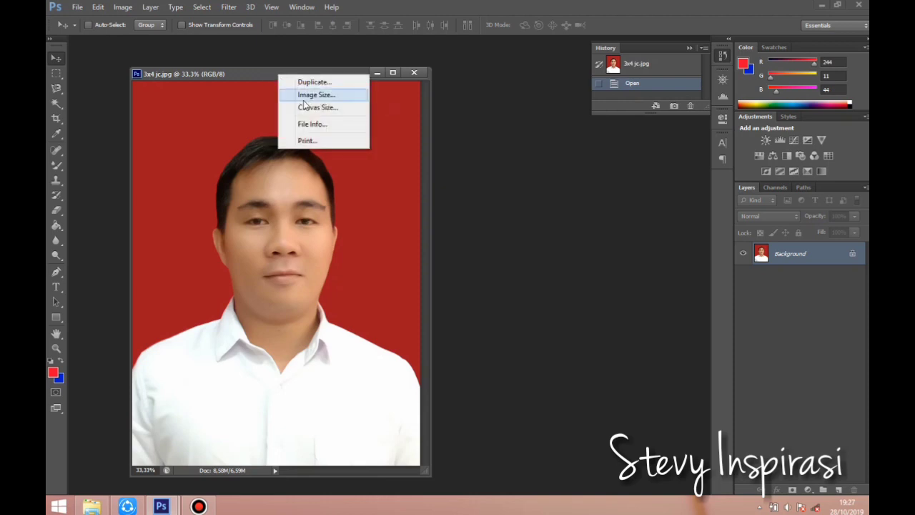
{"action": "left_click", "coordinate": [308, 93]}
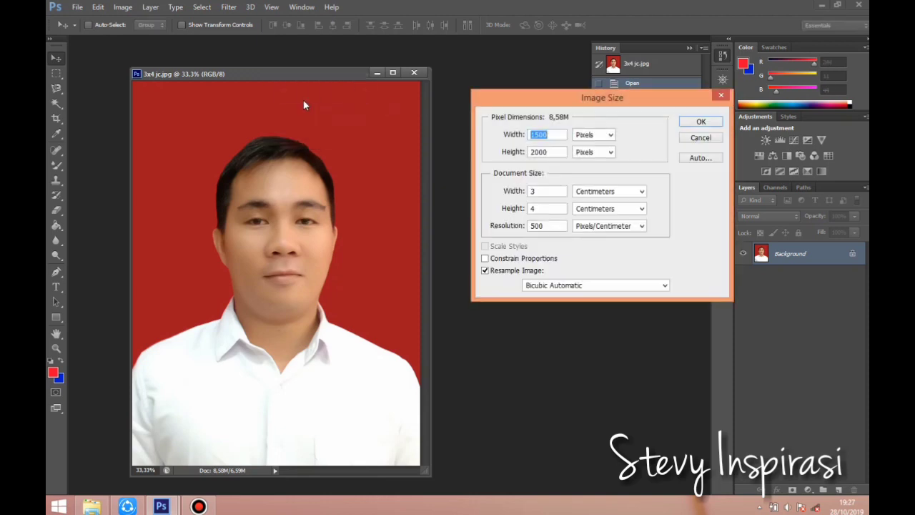
{"action": "left_click", "coordinate": [558, 225]}
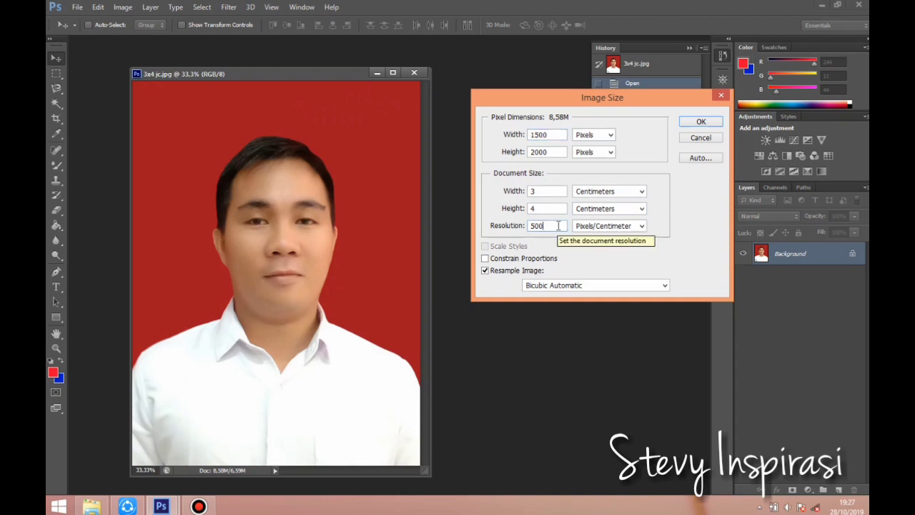
{"action": "key", "text": "BackSpace"}
{"action": "key", "text": "BackSpace"}
{"action": "key", "text": "BackSpace"}
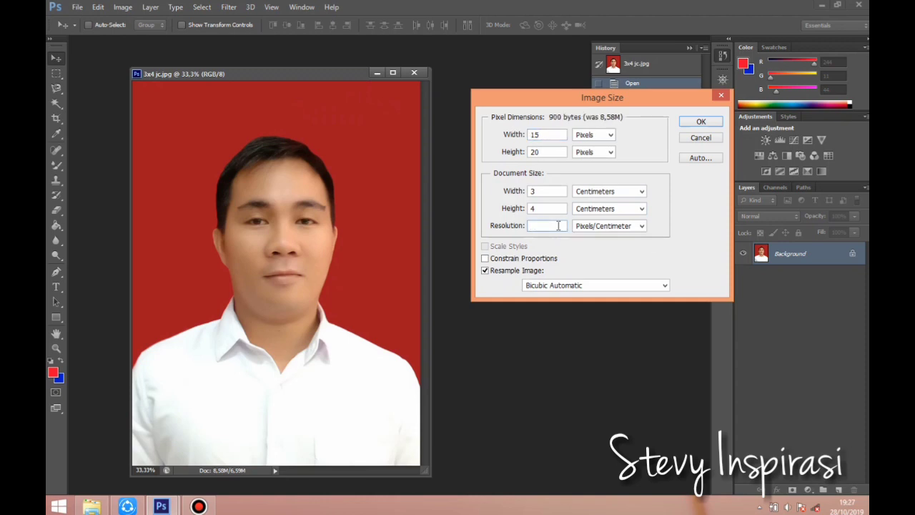
{"action": "type", "text": "300"}
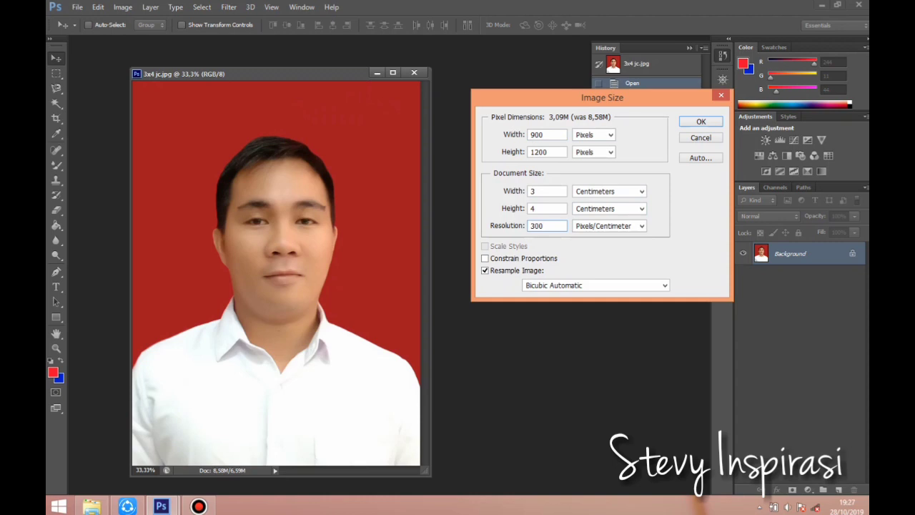
{"action": "key", "text": "Return"}
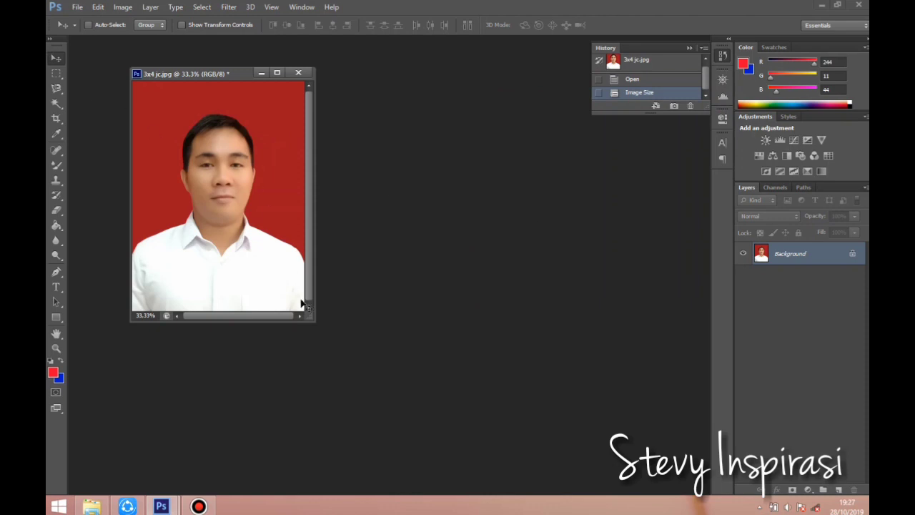
Enlarge the document window and crop the photo at its full extent with the 3 cm x 4 cm Crop setting
{"action": "left_click_drag", "start_coordinate": [312, 319], "coordinate": [383, 357]}
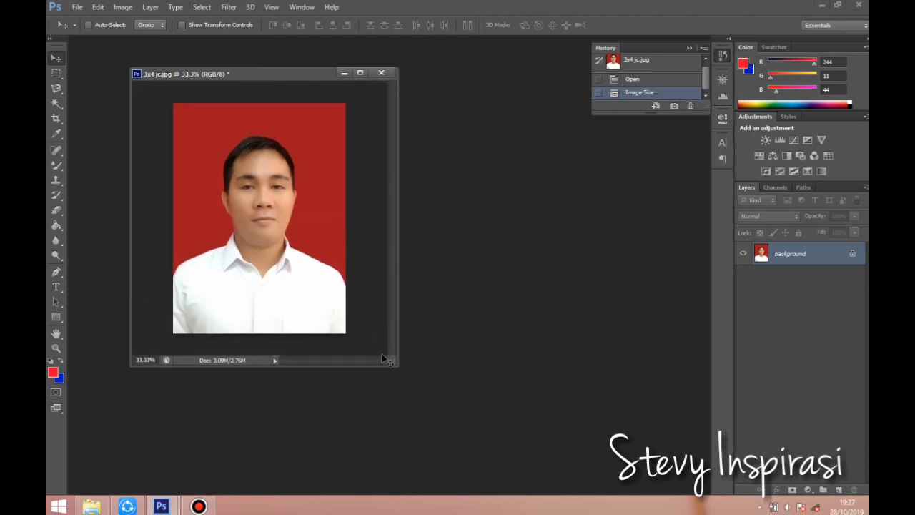
{"action": "left_click", "coordinate": [56, 118]}
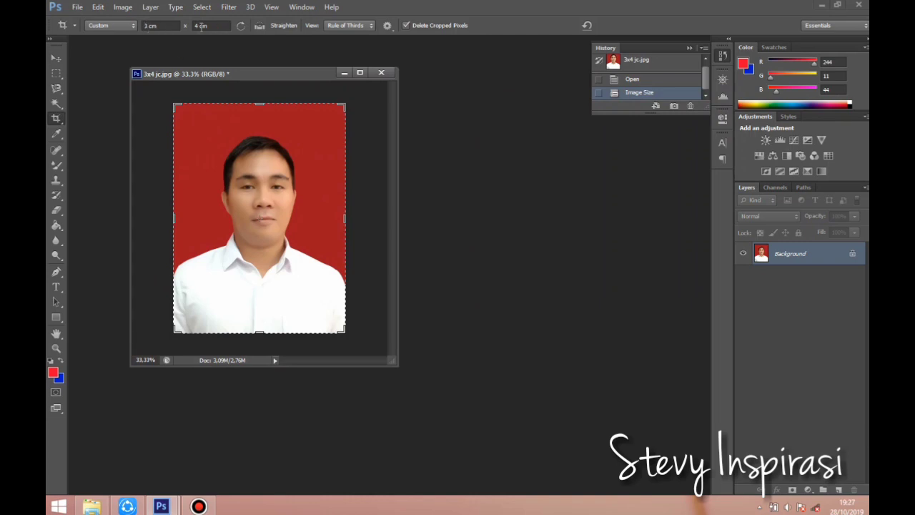
{"action": "double_click", "coordinate": [236, 117]}
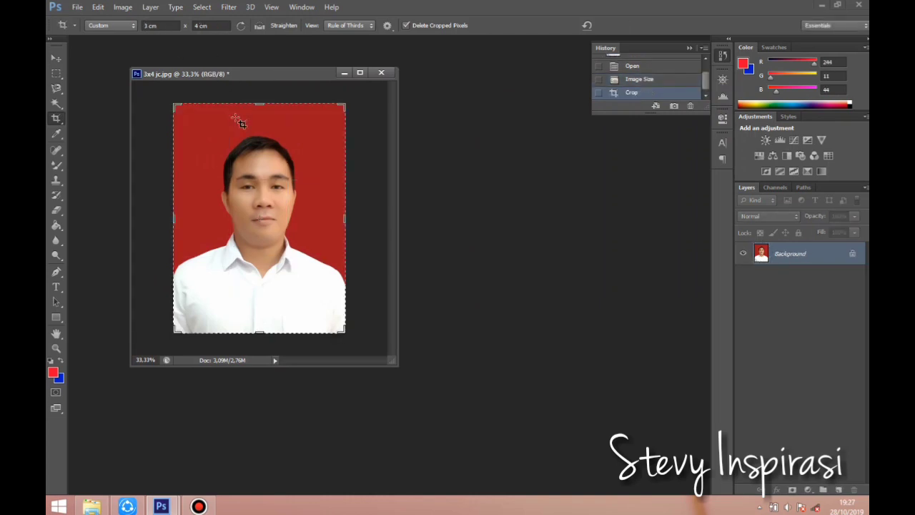
{"action": "left_click", "coordinate": [55, 55]}
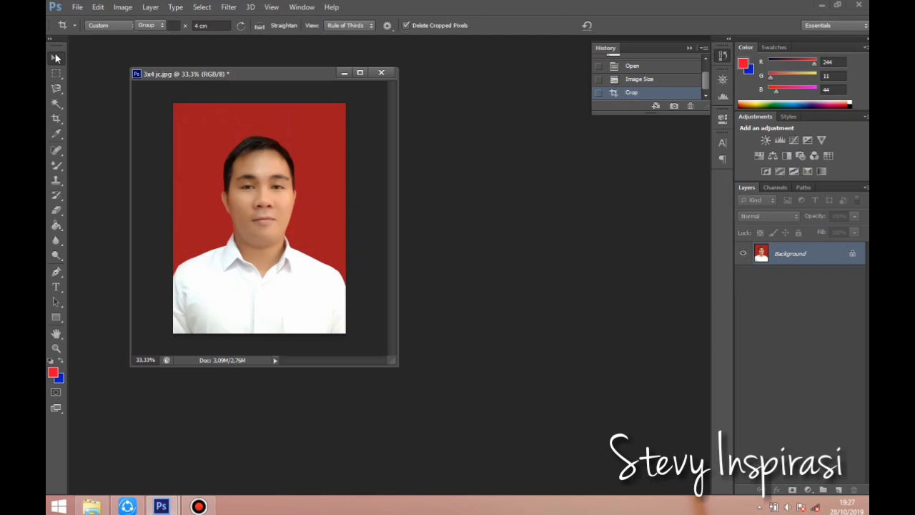
Save the photo as a JPEG copy named ps cara 1 in the Videos folder with Maximum quality 12
{"action": "left_click", "coordinate": [76, 8]}
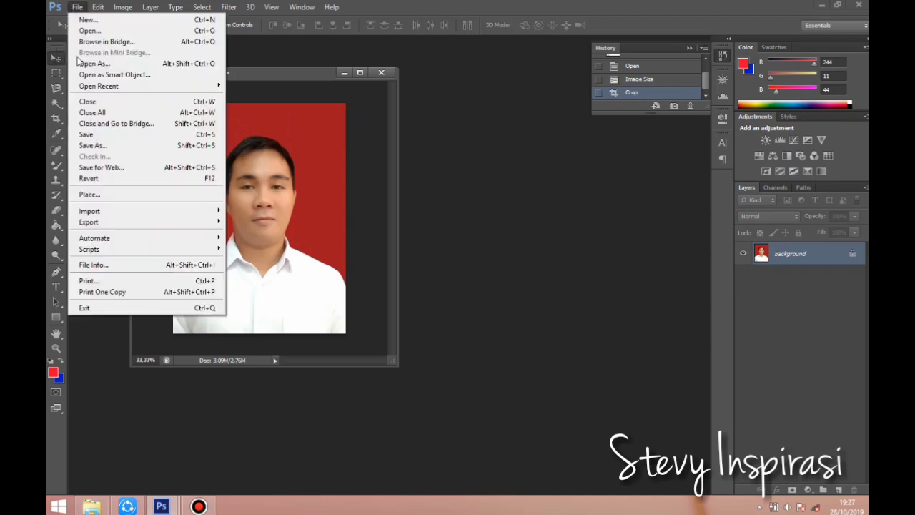
{"action": "left_click", "coordinate": [108, 146]}
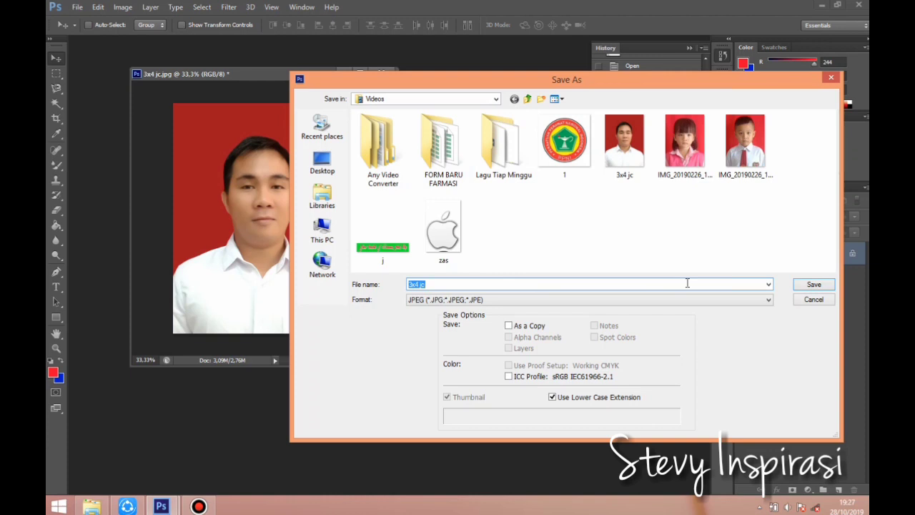
{"action": "type", "text": "ps cara 1"}
{"action": "left_click", "coordinate": [803, 286]}
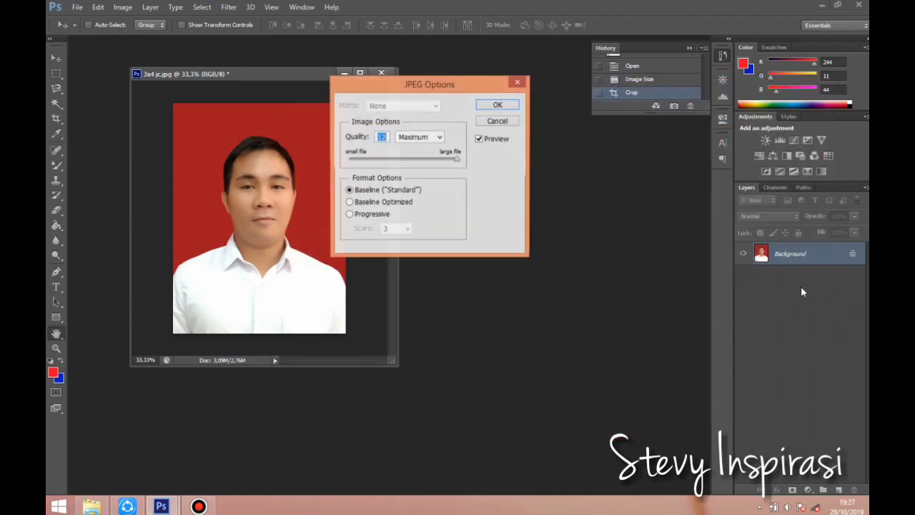
{"action": "left_click", "coordinate": [451, 162]}
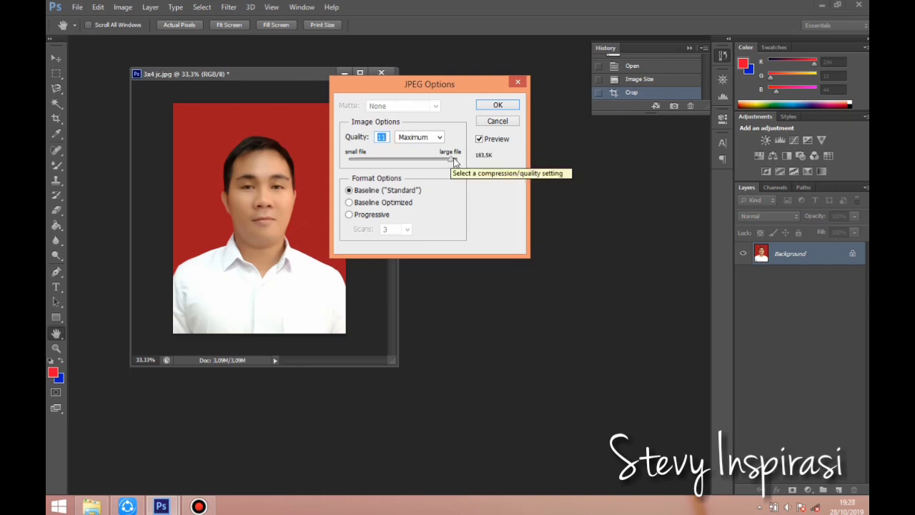
{"action": "left_click", "coordinate": [454, 162]}
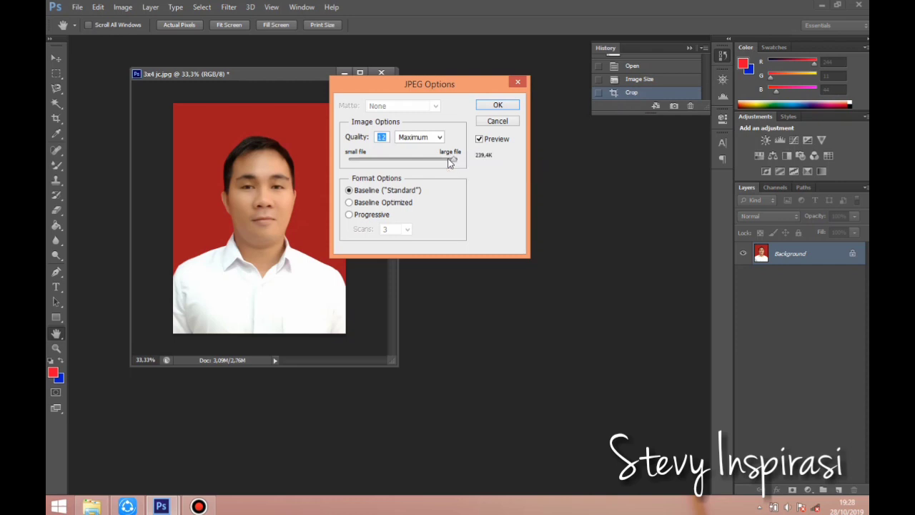
{"action": "left_click", "coordinate": [449, 162]}
{"action": "left_click", "coordinate": [455, 160]}
{"action": "left_click", "coordinate": [498, 106]}
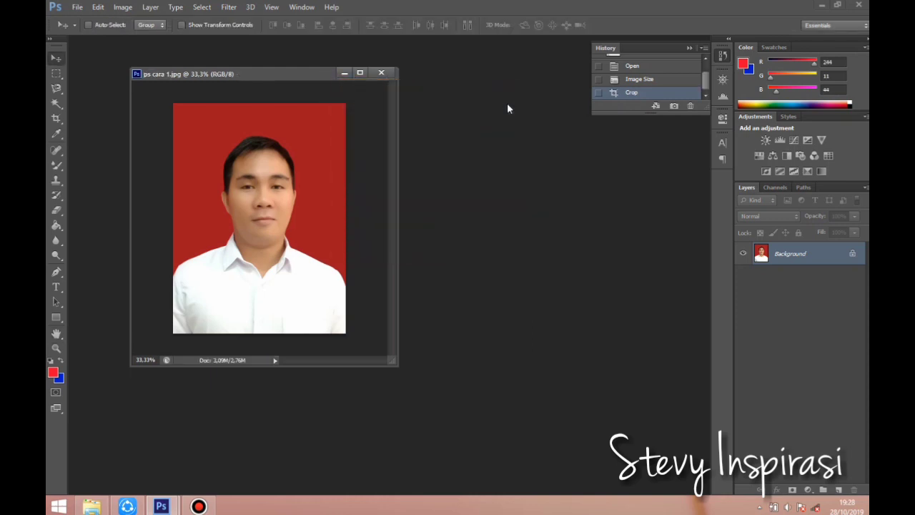
Switch to File Explorer and check the file size of the original 3x4 jc image in its properties
{"action": "left_click", "coordinate": [93, 506]}
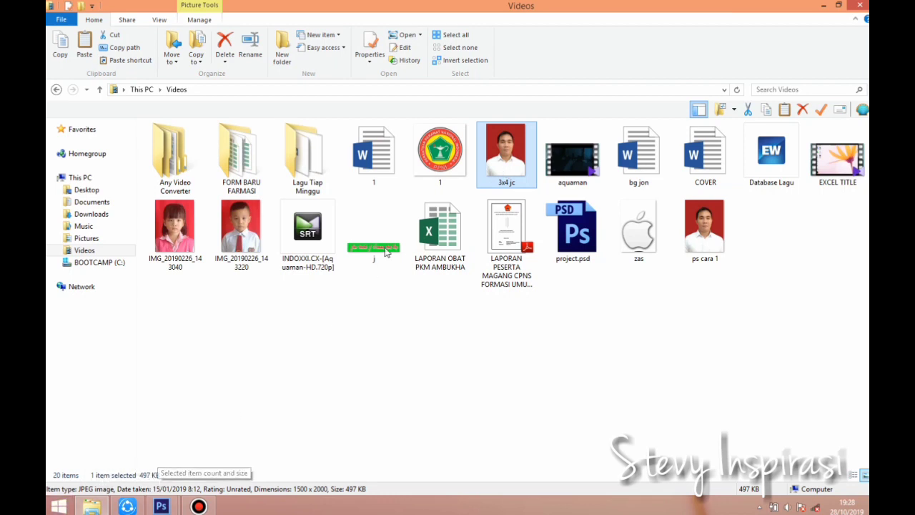
{"action": "right_click", "coordinate": [512, 179]}
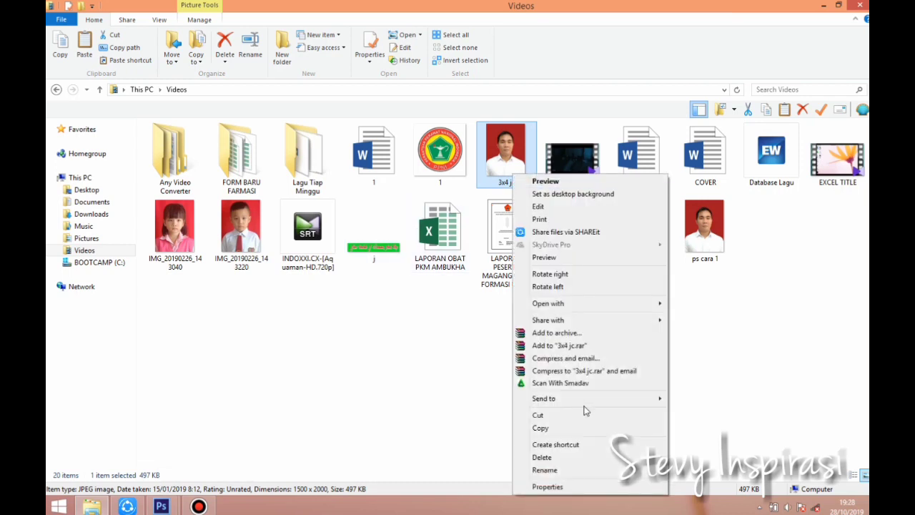
{"action": "left_click", "coordinate": [551, 499]}
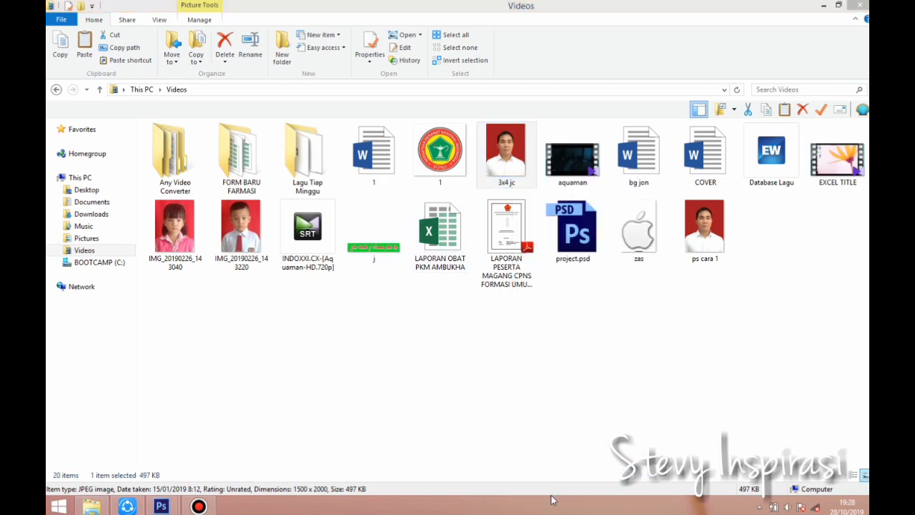
{"action": "right_click", "coordinate": [495, 153]}
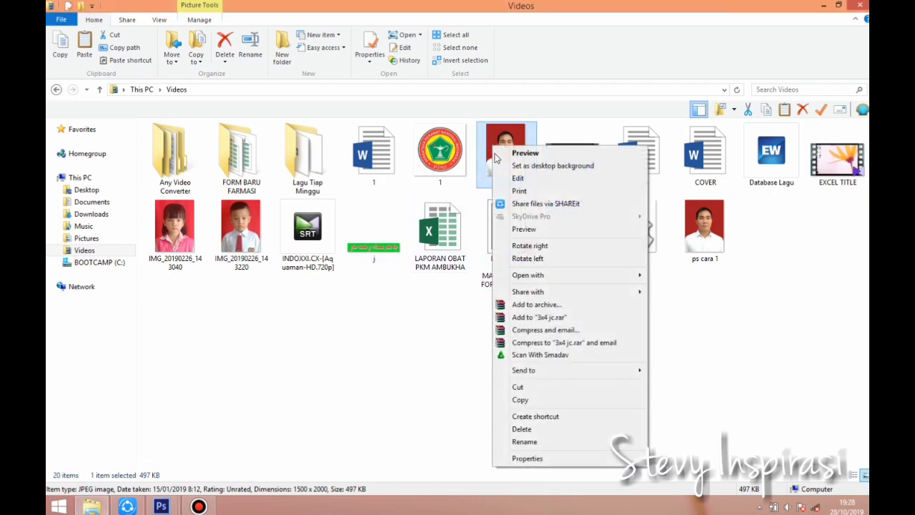
{"action": "left_click", "coordinate": [527, 458]}
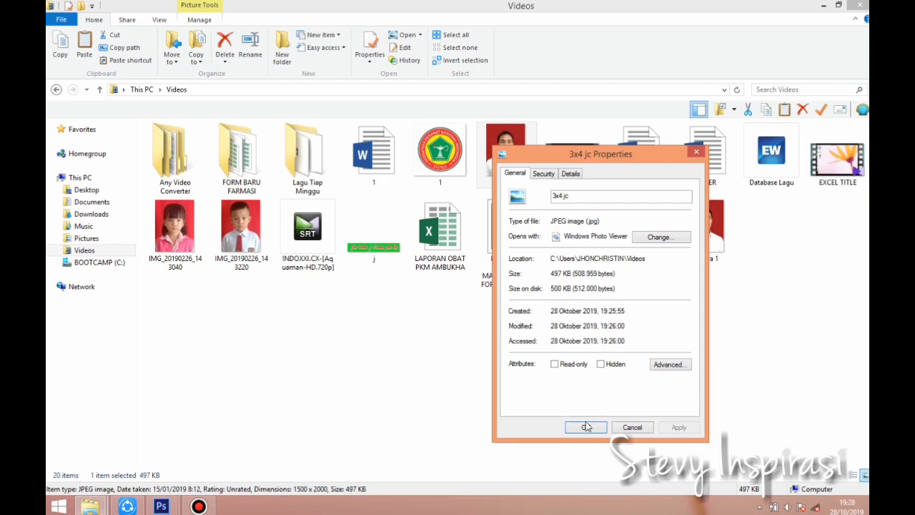
{"action": "left_click", "coordinate": [584, 428]}
Check the file size of the ps cara 1 image in its properties
{"action": "right_click", "coordinate": [700, 230]}
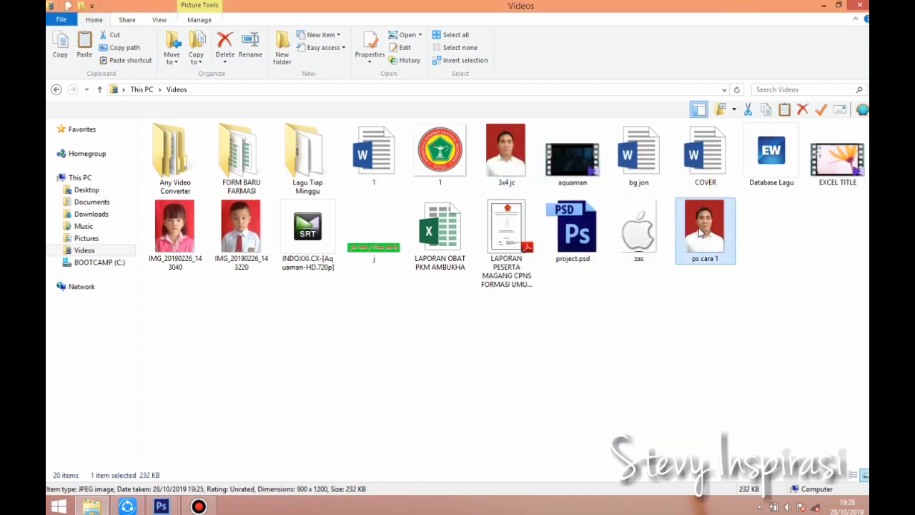
{"action": "left_click", "coordinate": [733, 486]}
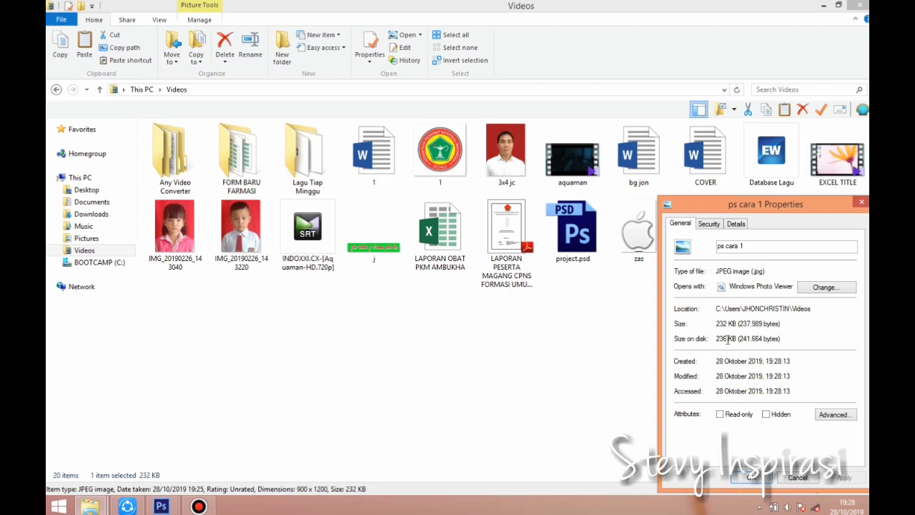
{"action": "left_click", "coordinate": [750, 481]}
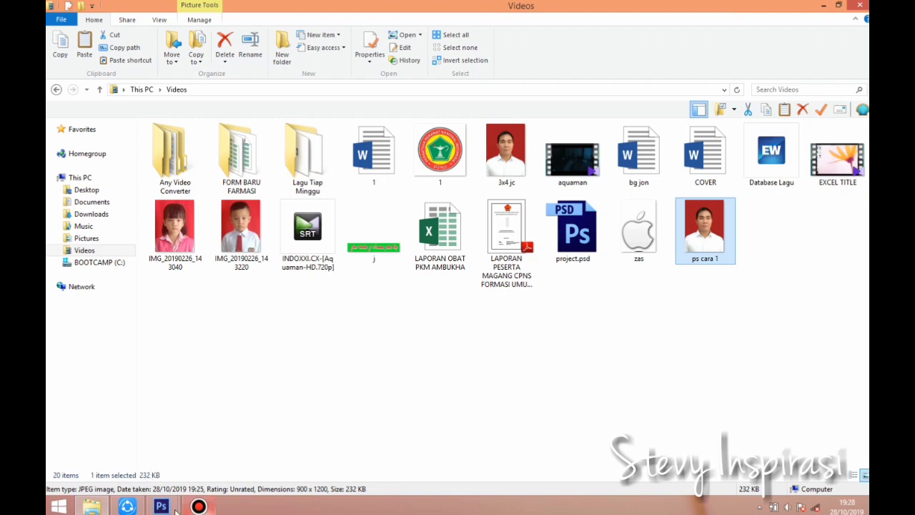
Switch back to Photoshop and close the ps cara 1.jpg document
{"action": "mouse_move", "coordinate": [176, 509]}
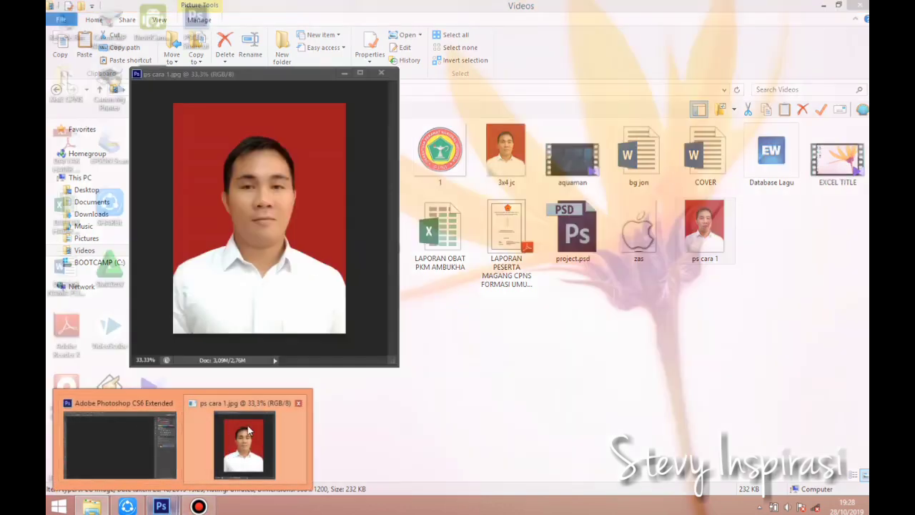
{"action": "left_click", "coordinate": [248, 430]}
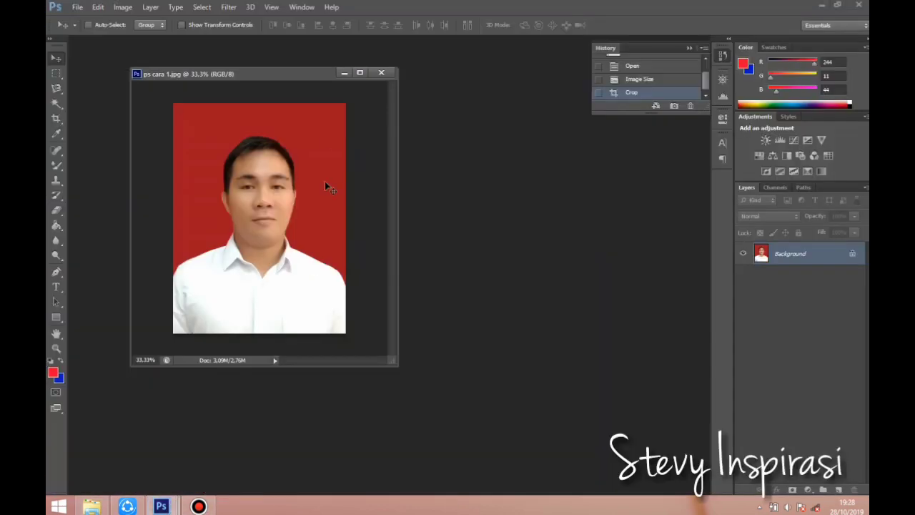
{"action": "left_click", "coordinate": [380, 73]}
Open the original 3x4 jc image from the Videos folder in a floating window enlarged to show the whole photo
{"action": "left_click", "coordinate": [77, 7]}
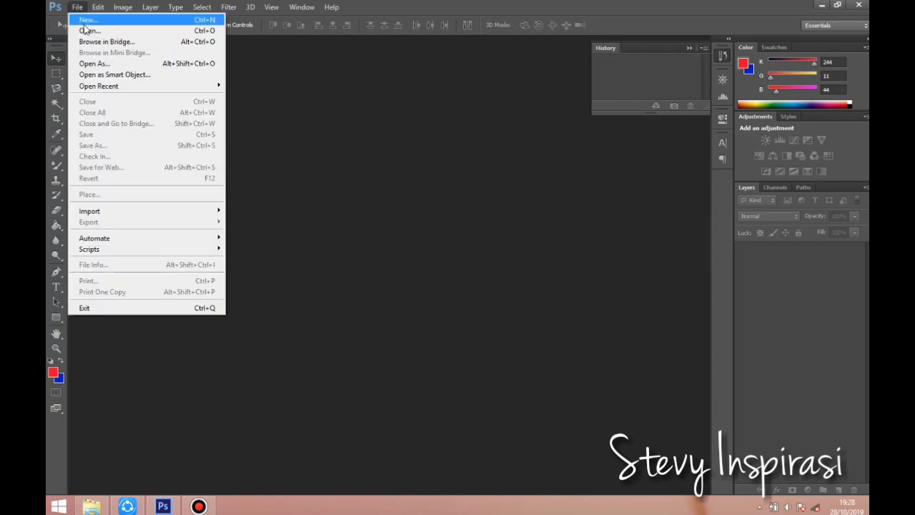
{"action": "left_click", "coordinate": [93, 29]}
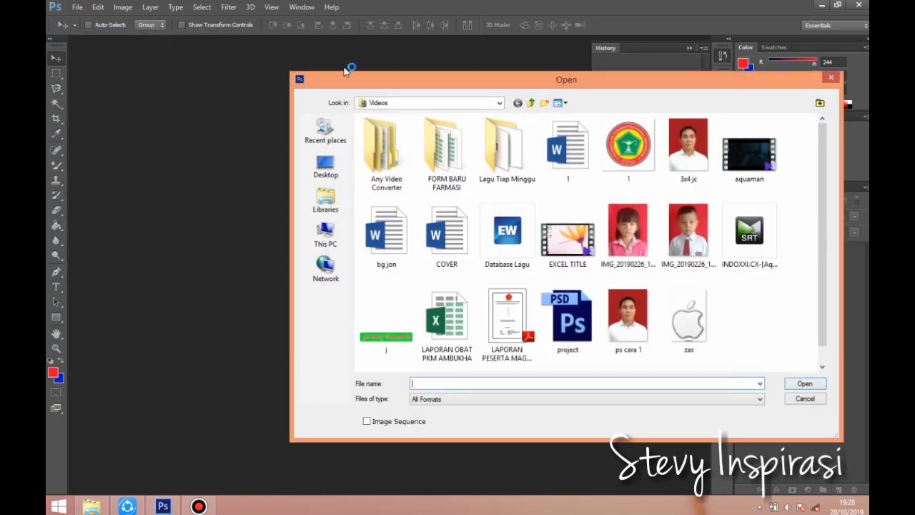
{"action": "double_click", "coordinate": [681, 148]}
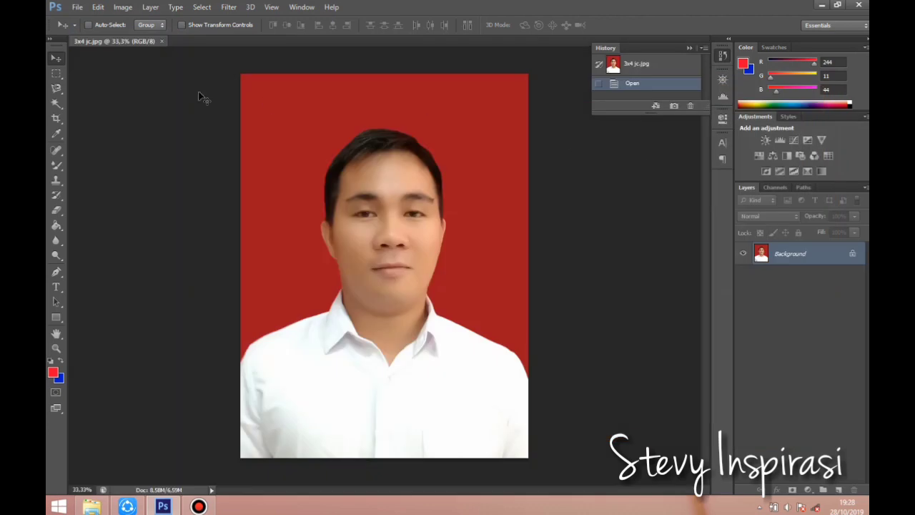
{"action": "left_click_drag", "start_coordinate": [111, 44], "coordinate": [183, 71]}
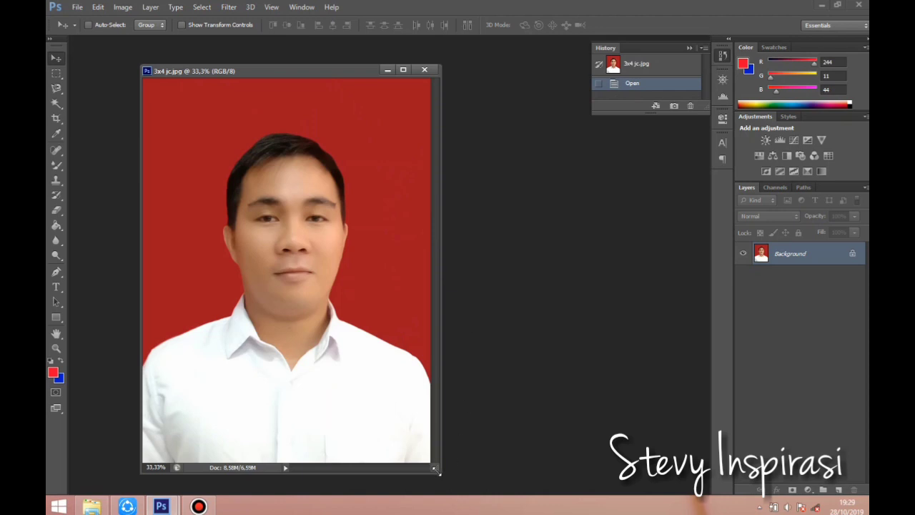
{"action": "left_click_drag", "start_coordinate": [434, 469], "coordinate": [483, 489]}
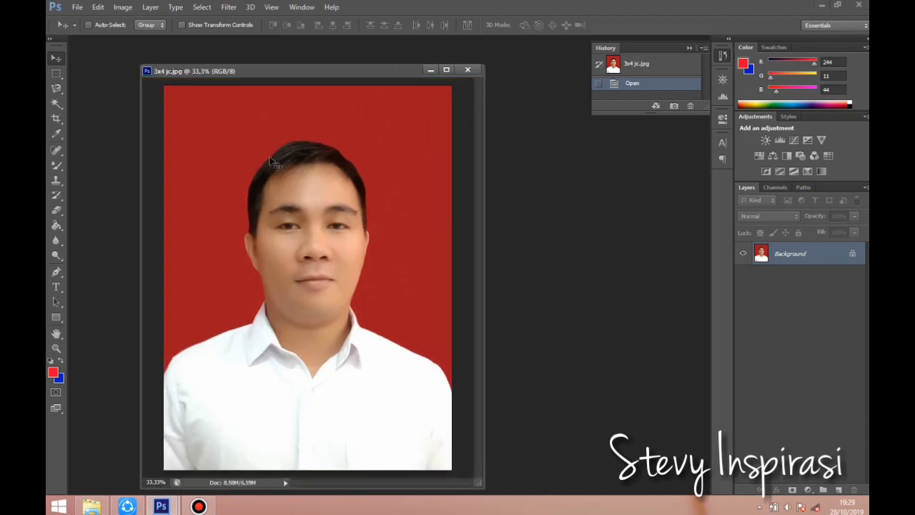
Crop the photo over its full frame with the Crop tool at 3 cm x 4 cm
{"action": "left_click", "coordinate": [56, 120]}
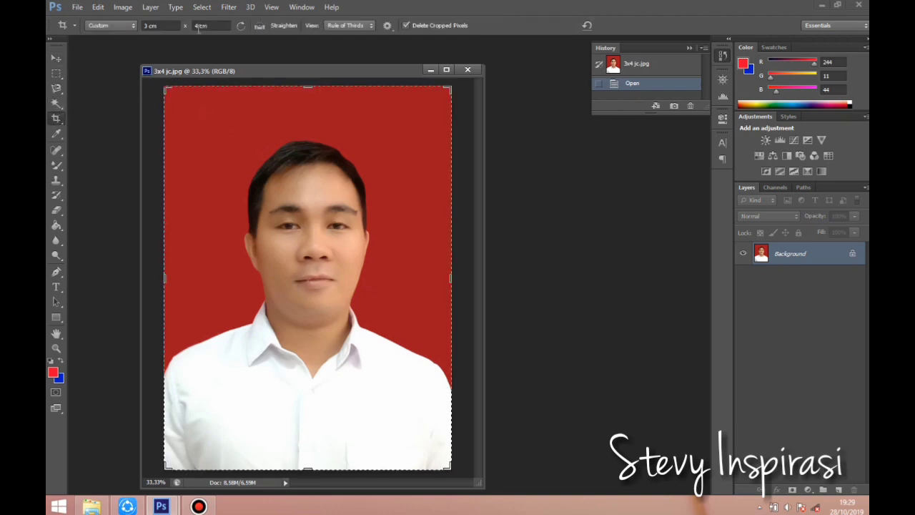
{"action": "left_click", "coordinate": [233, 97]}
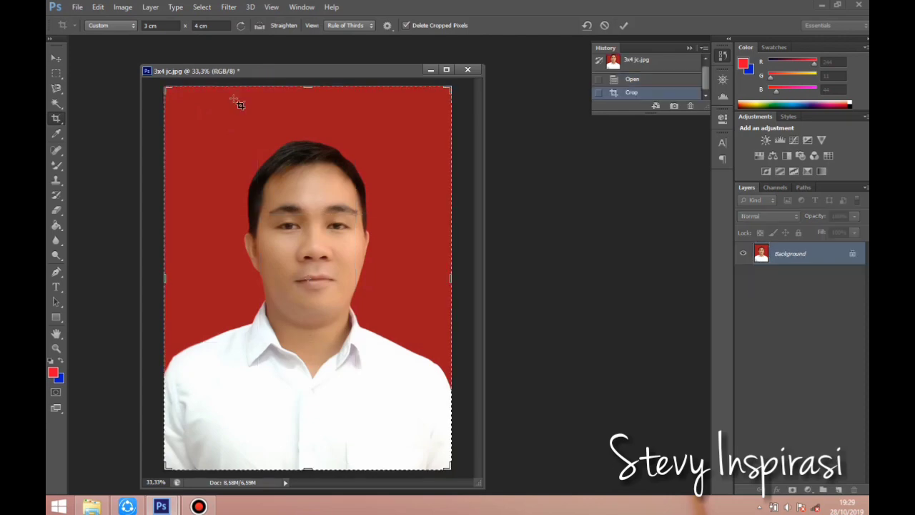
{"action": "left_click", "coordinate": [63, 58]}
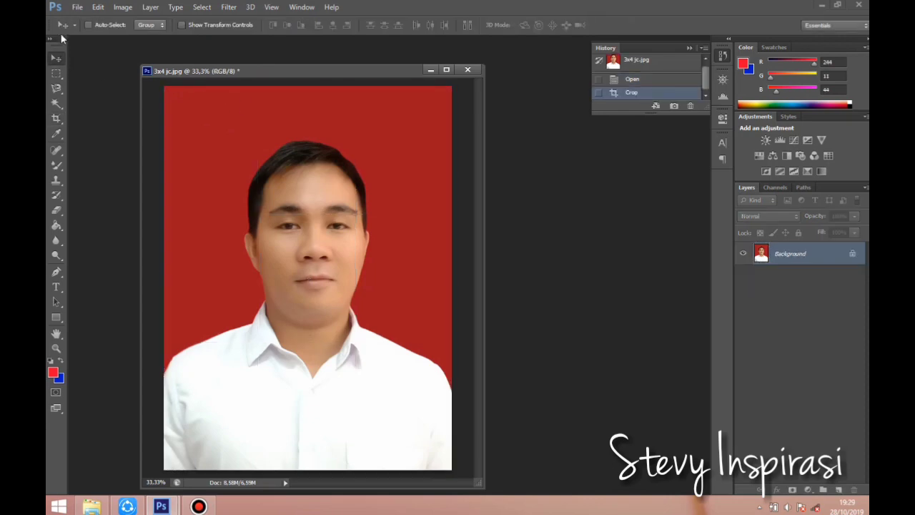
Start saving the cropped photo as a JPEG named ps cara 2 in the Videos folder
{"action": "left_click", "coordinate": [77, 7]}
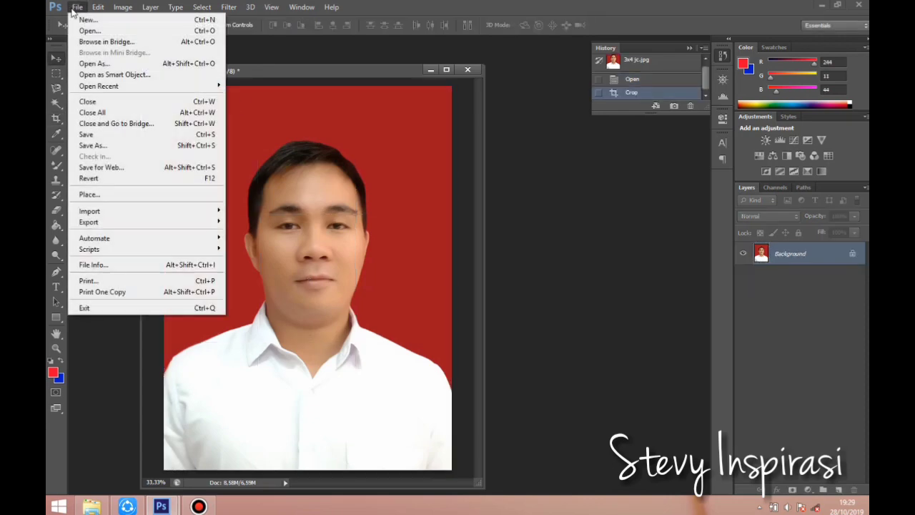
{"action": "left_click", "coordinate": [91, 145]}
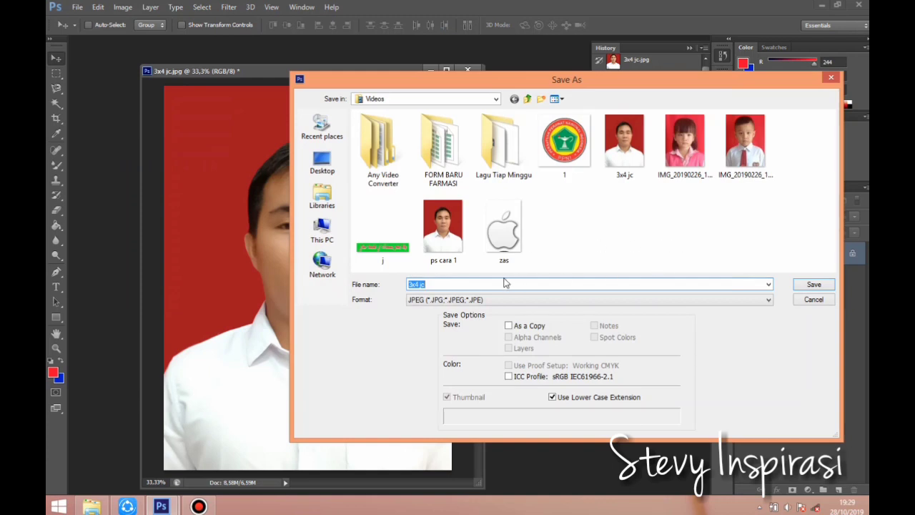
{"action": "type", "text": "ps"}
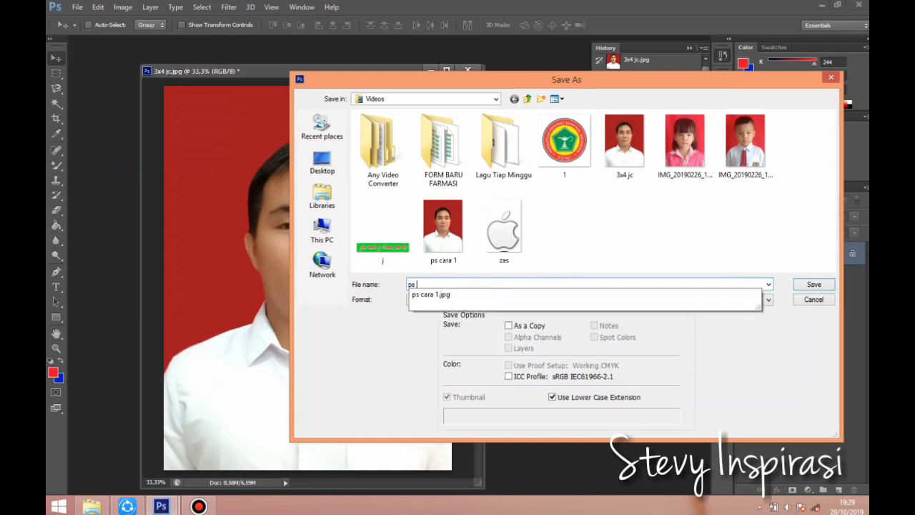
{"action": "type", "text": " cara 2"}
{"action": "key", "text": "Return"}
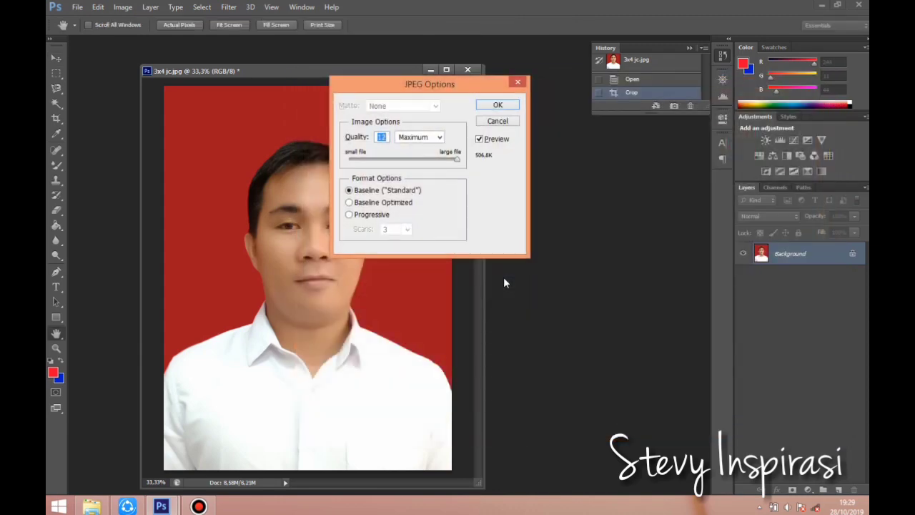
Lower the JPEG quality to 10 (Maximum) and finish saving the image
{"action": "left_click", "coordinate": [415, 160]}
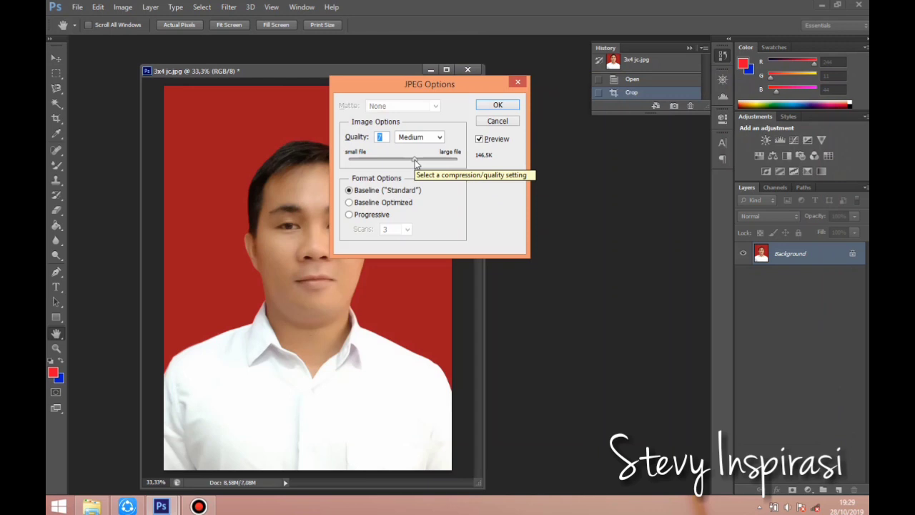
{"action": "left_click", "coordinate": [425, 159]}
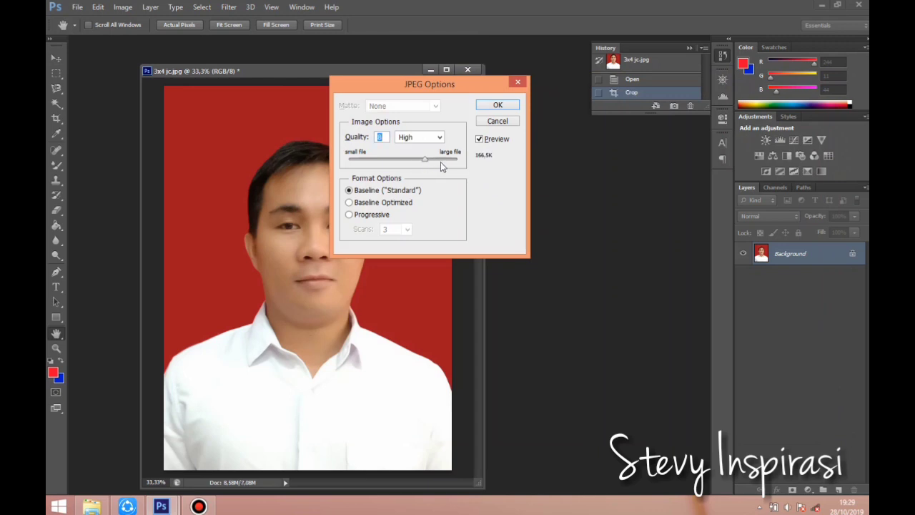
{"action": "left_click", "coordinate": [441, 160]}
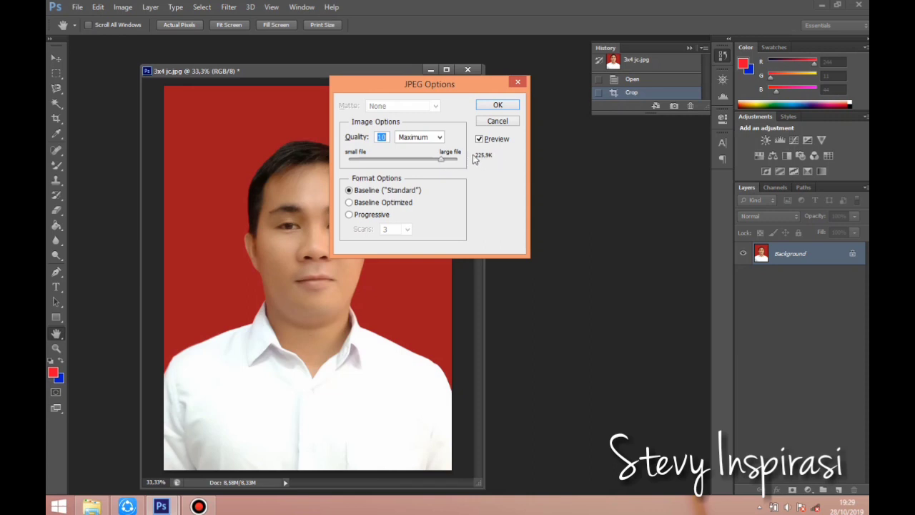
{"action": "left_click", "coordinate": [444, 160]}
{"action": "left_click", "coordinate": [442, 160]}
{"action": "left_click", "coordinate": [498, 107]}
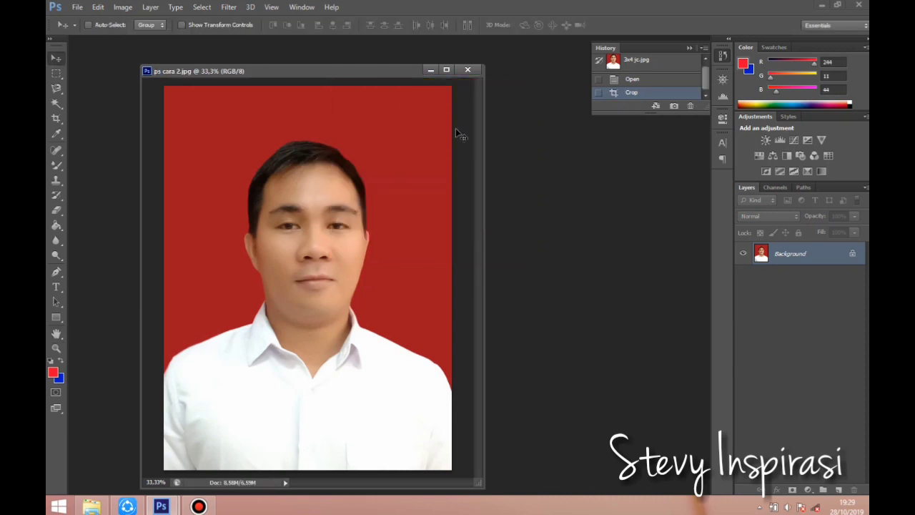
Switch to File Explorer and check the file size of the ps cara 2 image in its properties
{"action": "left_click", "coordinate": [92, 506]}
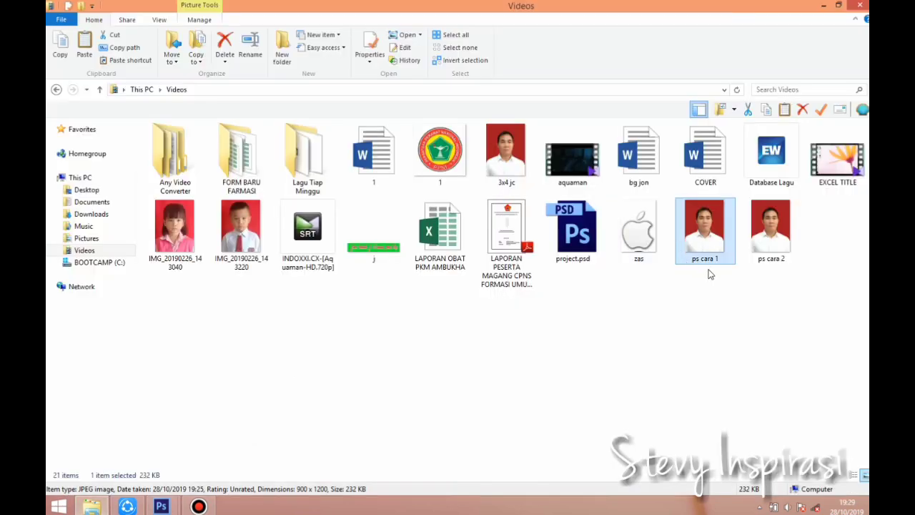
{"action": "mouse_move", "coordinate": [782, 245]}
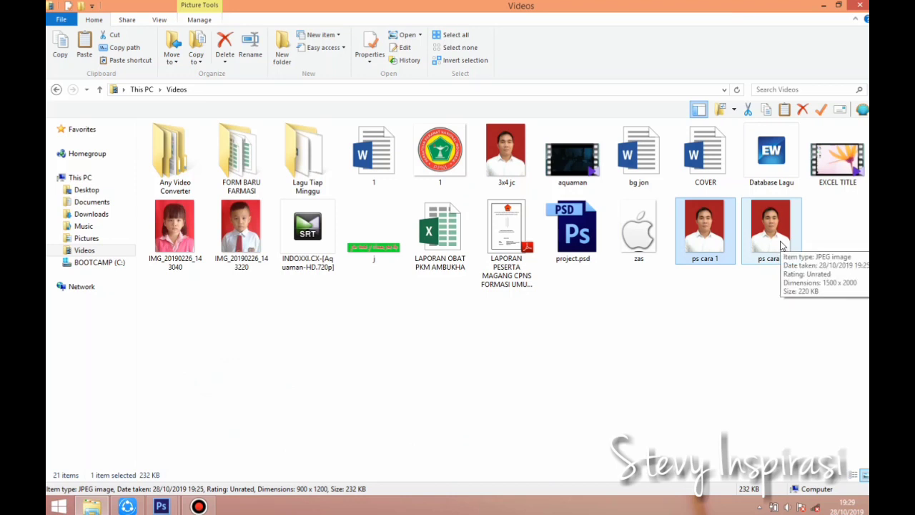
{"action": "left_click", "coordinate": [783, 245]}
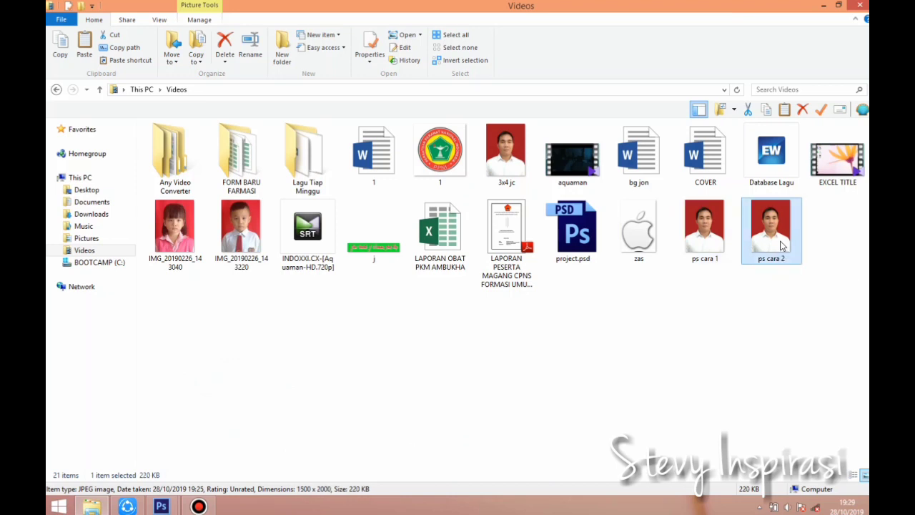
{"action": "right_click", "coordinate": [783, 245]}
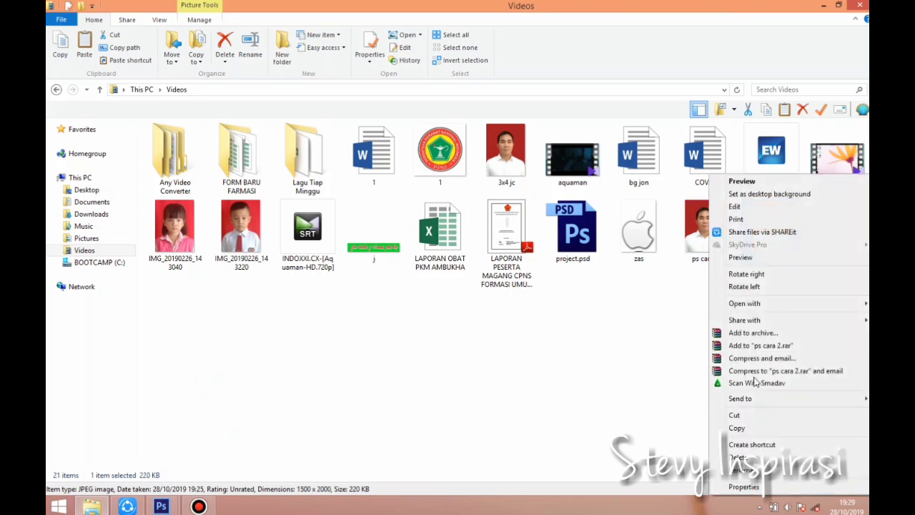
{"action": "left_click", "coordinate": [747, 485]}
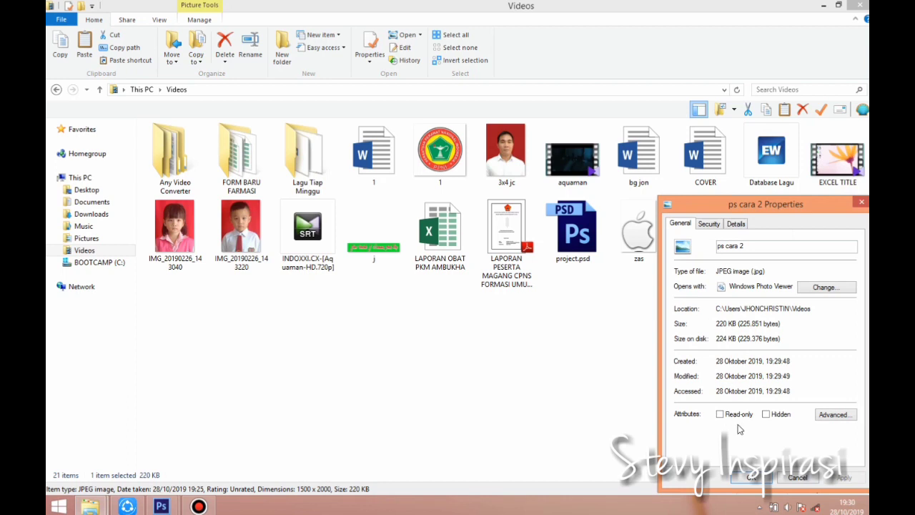
{"action": "left_click", "coordinate": [749, 478]}
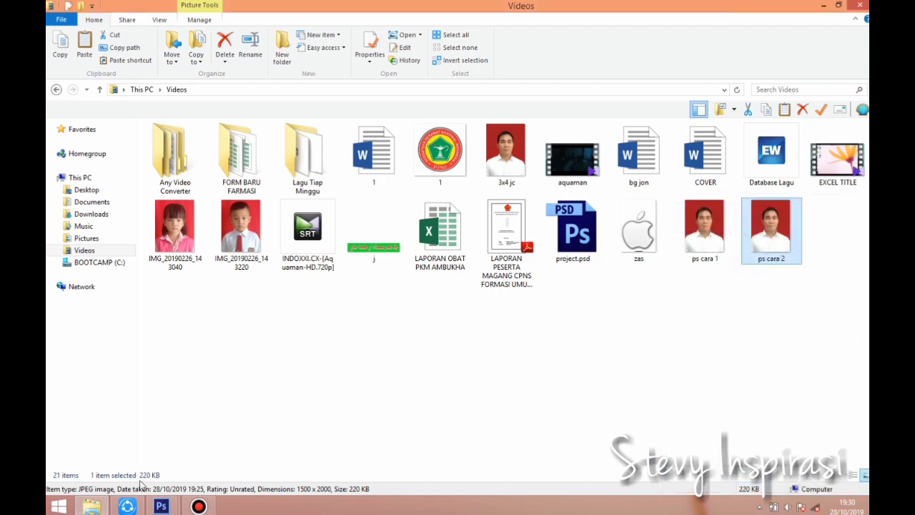
Check the original 3x4 jc image's file size in its properties for comparison
{"action": "right_click", "coordinate": [503, 163]}
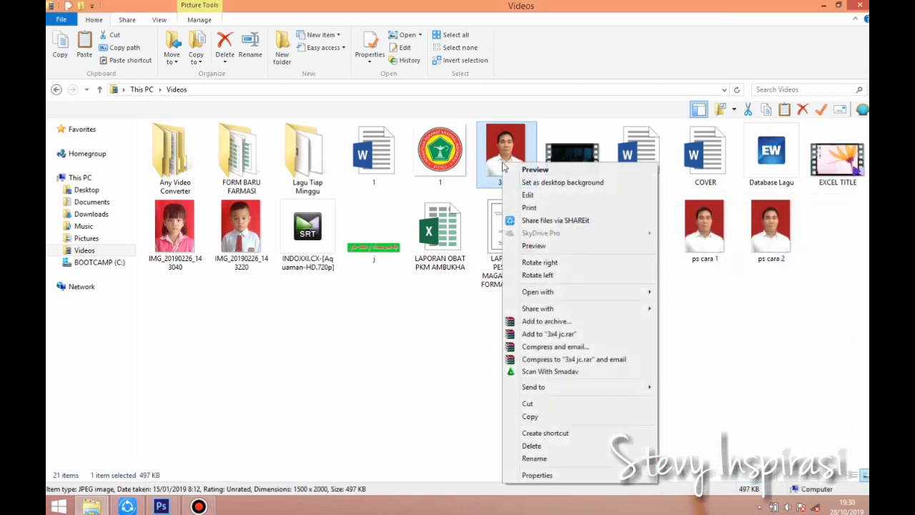
{"action": "left_click", "coordinate": [536, 475]}
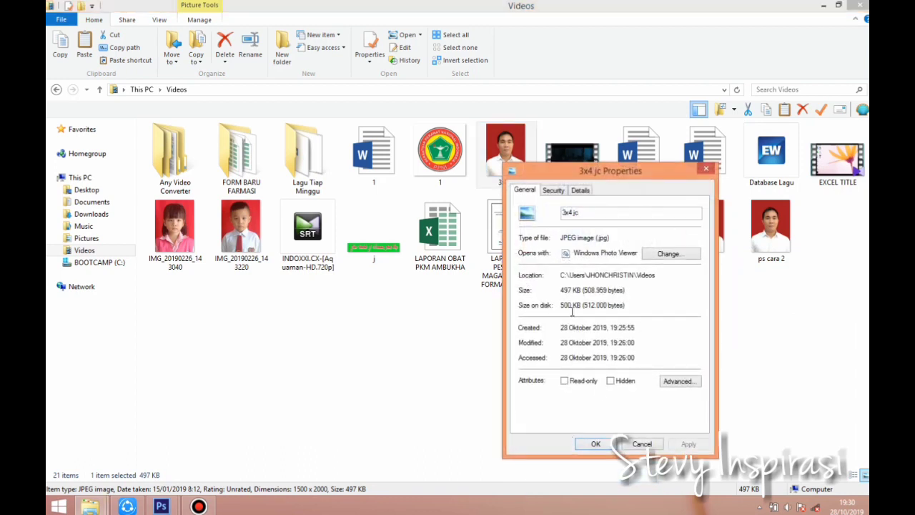
{"action": "left_click", "coordinate": [594, 444]}
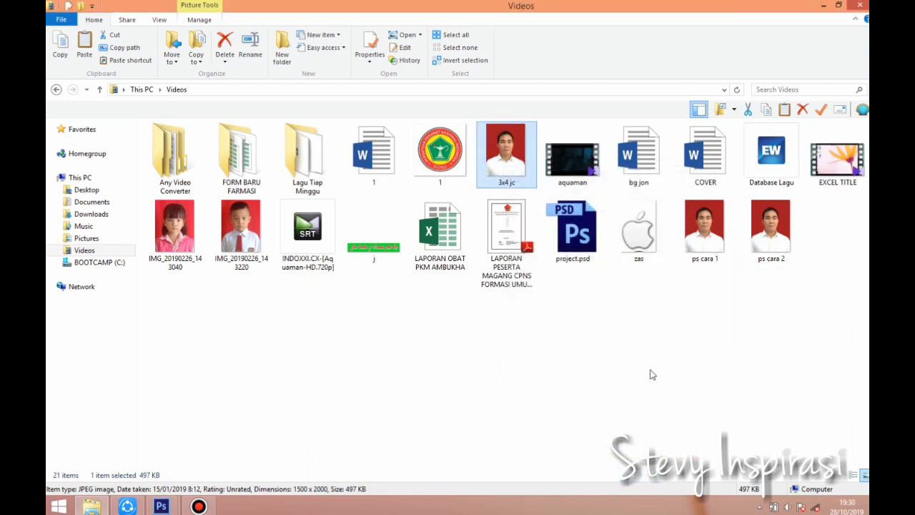
View the ps cara 1 and ps cara 2 images in Windows Photo Viewer to compare their quality, and close the viewer
{"action": "double_click", "coordinate": [706, 236]}
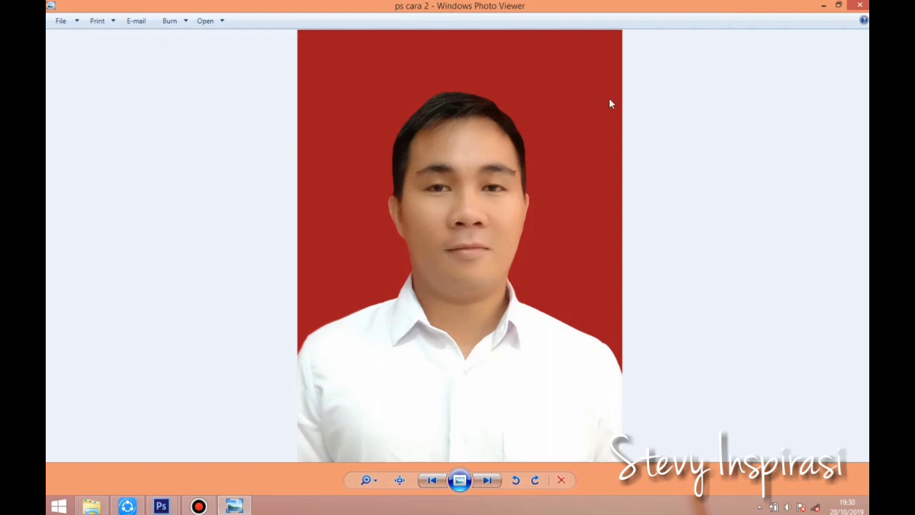
{"action": "left_click", "coordinate": [861, 7]}
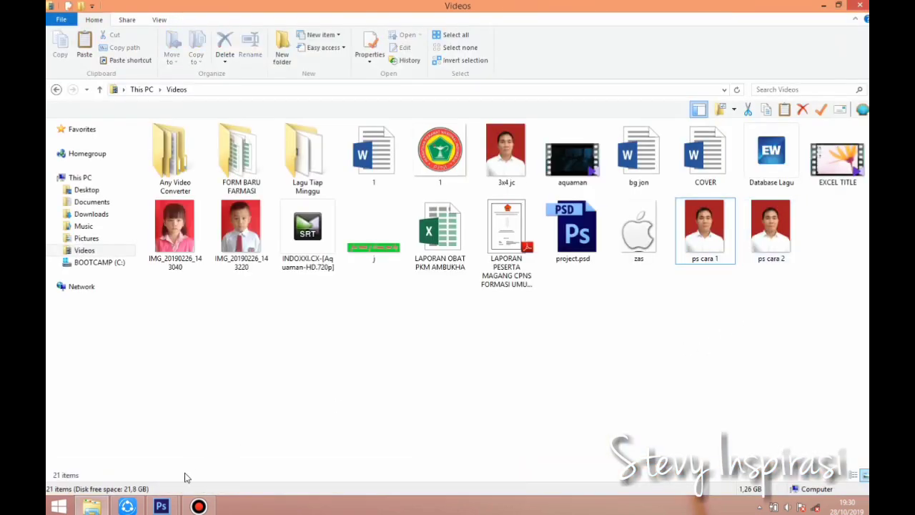
{"action": "left_click", "coordinate": [822, 6]}
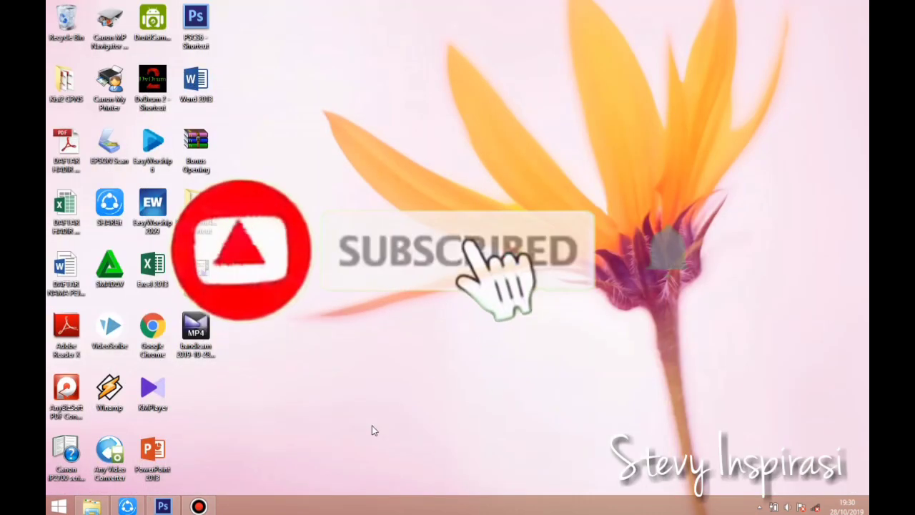
{"action": "left_click", "coordinate": [760, 506]}
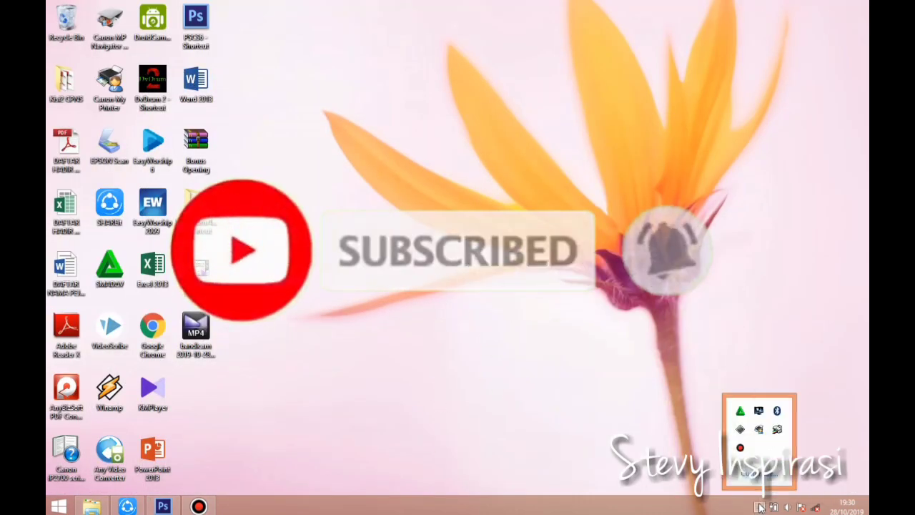